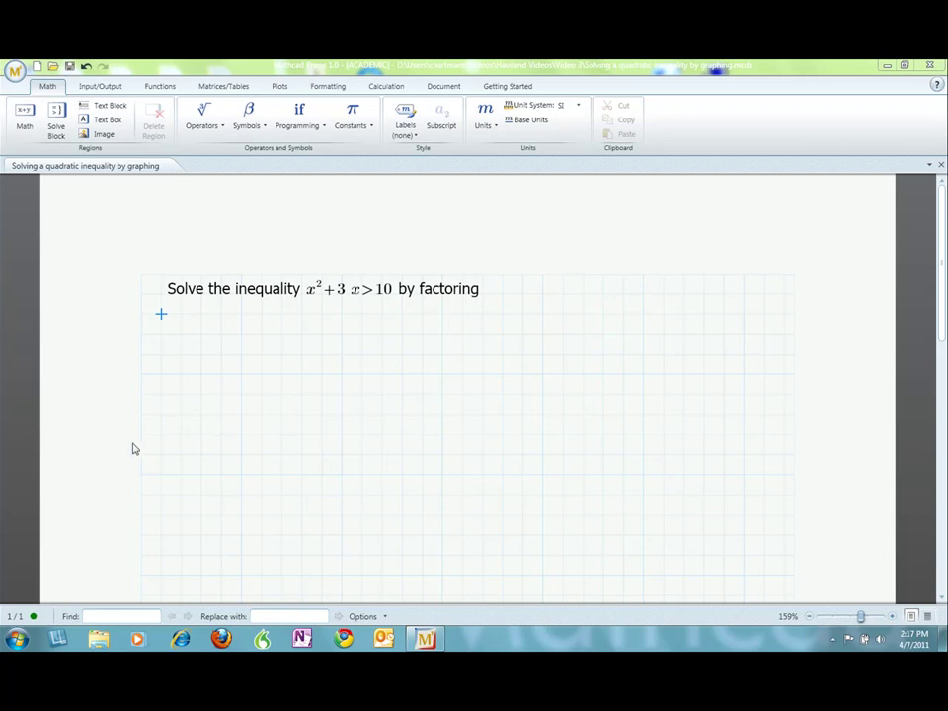
Enter the rewritten inequality x²+3x−10>0 below the problem statement.
{"action": "left_click", "coordinate": [160, 317]}
{"action": "type", "text": "x^2"}
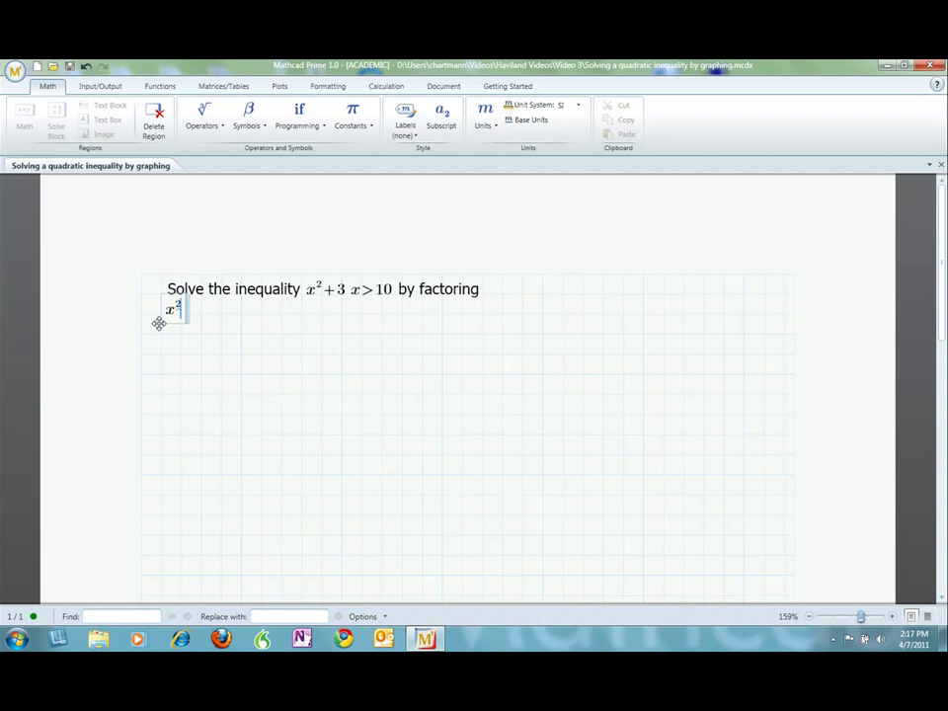
{"action": "key", "text": "Right"}
{"action": "type", "text": "+3*x-1"}
{"action": "type", "text": "0>0"}
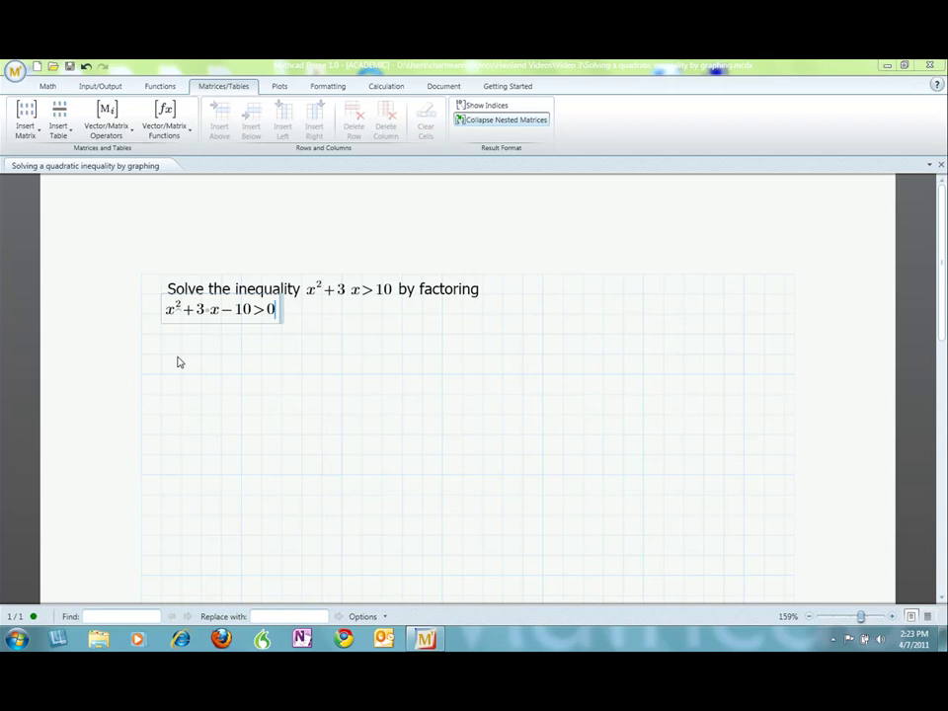
Insert a 2x2 table of factor pairs −1, 10 and −2, 5 right of the inequality.
{"action": "left_click", "coordinate": [301, 334]}
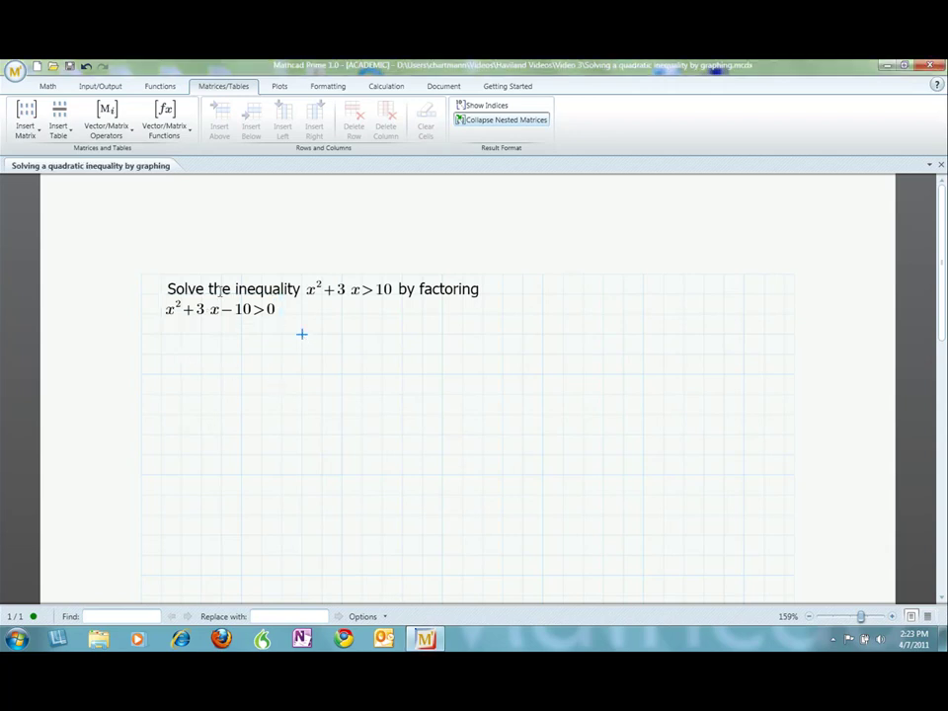
{"action": "left_click", "coordinate": [61, 126]}
{"action": "left_click", "coordinate": [68, 181]}
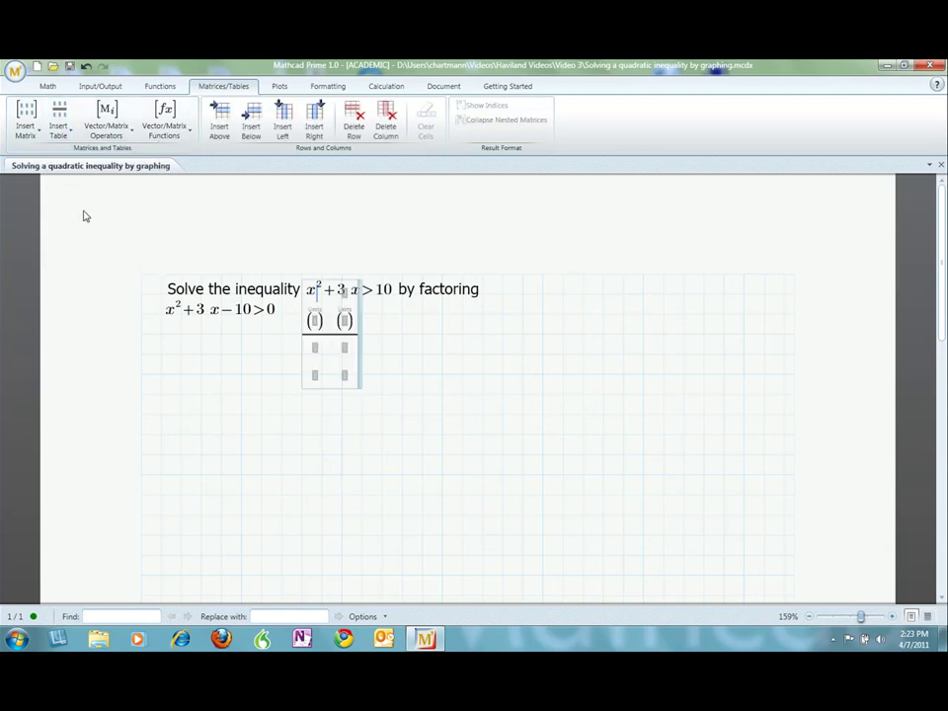
{"action": "type", "text": "-1"}
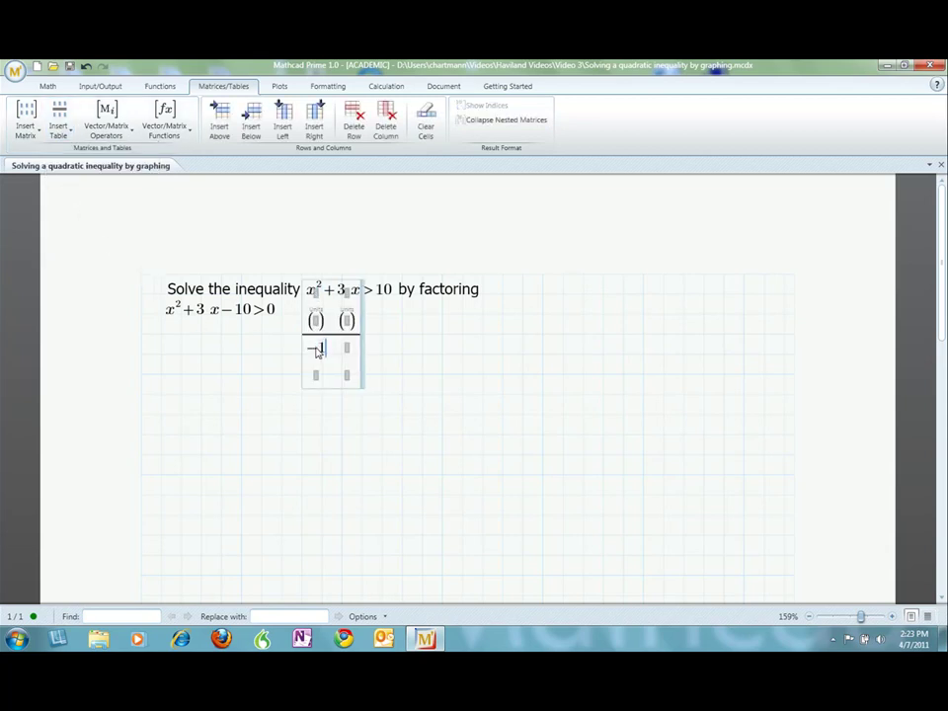
{"action": "key", "text": "Tab"}
{"action": "type", "text": "10"}
{"action": "key", "text": "Tab"}
{"action": "type", "text": "-2"}
{"action": "key", "text": "Tab"}
{"action": "type", "text": "5"}
Highlight the −2, 5 pair and begin the factored form (x−2)(x+5)>0 below the inequality.
{"action": "left_click_drag", "start_coordinate": [358, 374], "coordinate": [308, 387]}
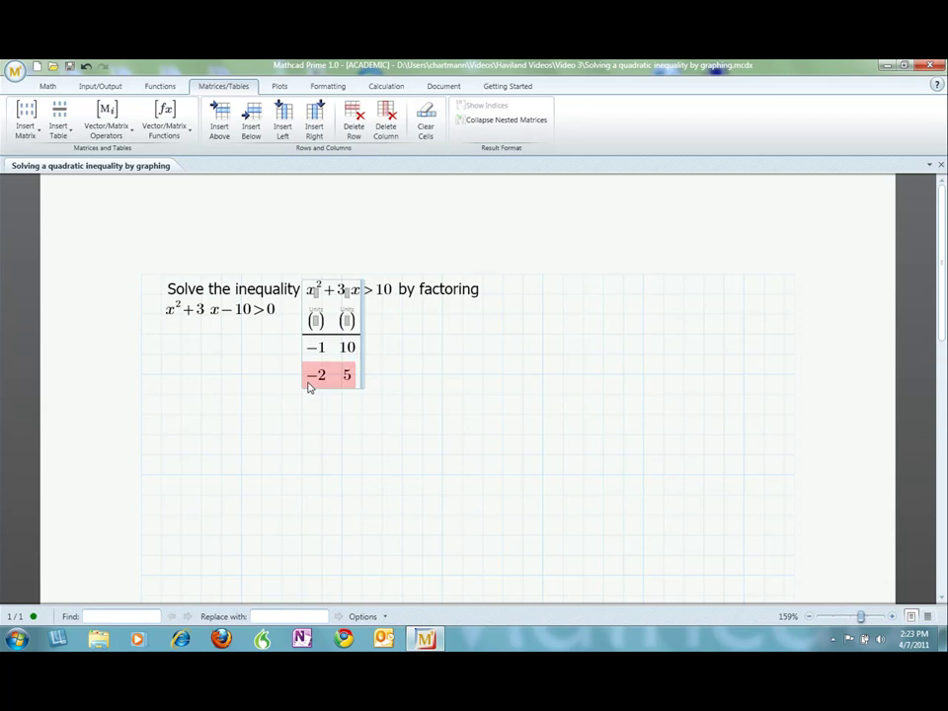
{"action": "left_click", "coordinate": [163, 337]}
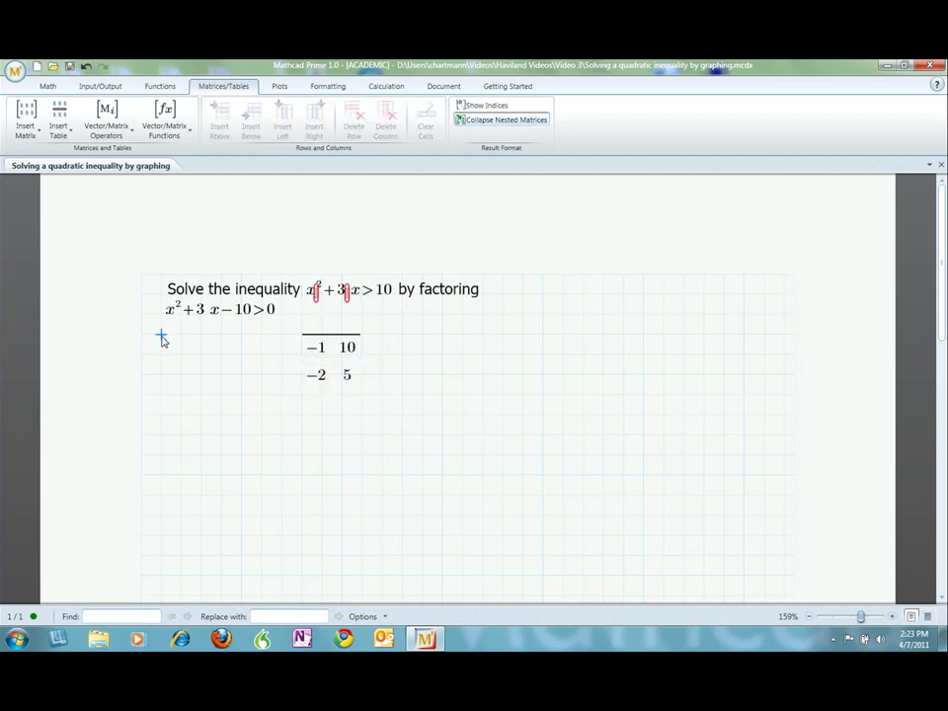
{"action": "type", "text": "(x"}
{"action": "type", "text": "-2"}
{"action": "type", "text": "*(x+"}
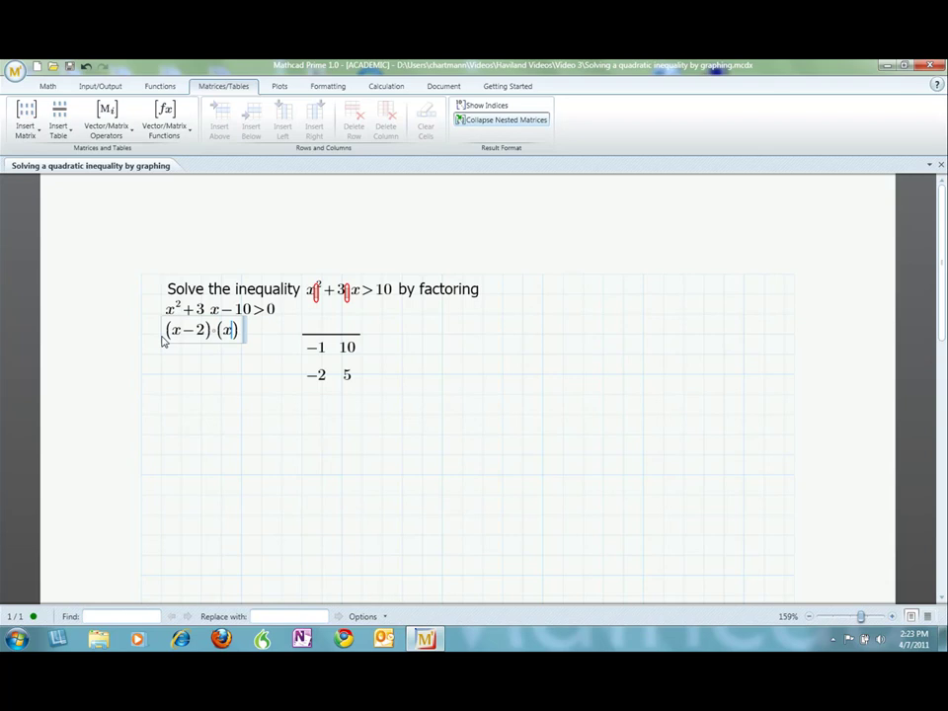
{"action": "type", "text": "5)>"}
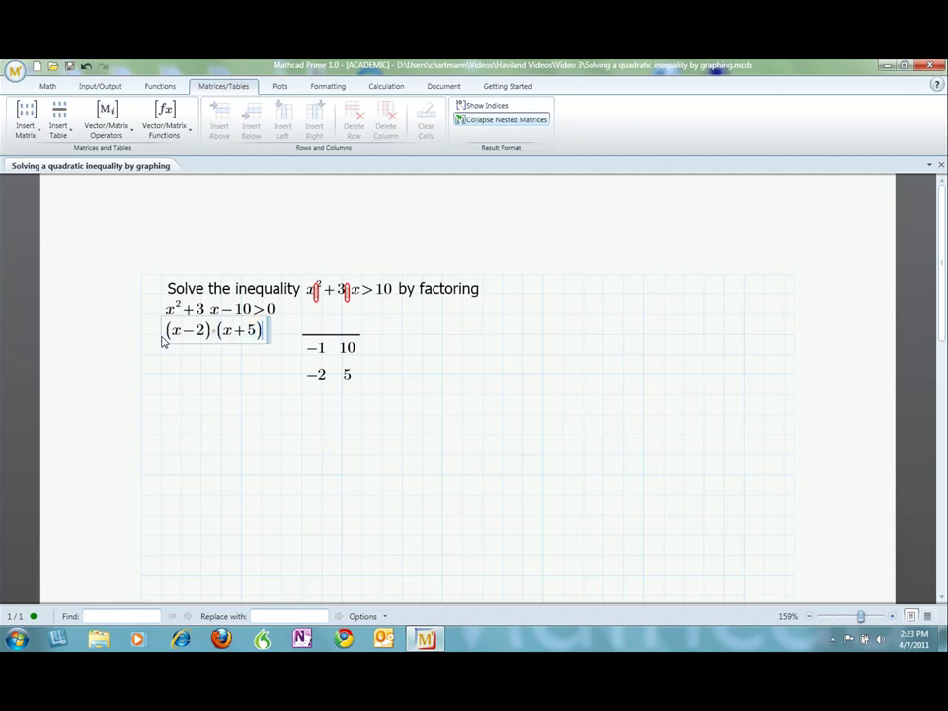
{"action": "type", "text": "0"}
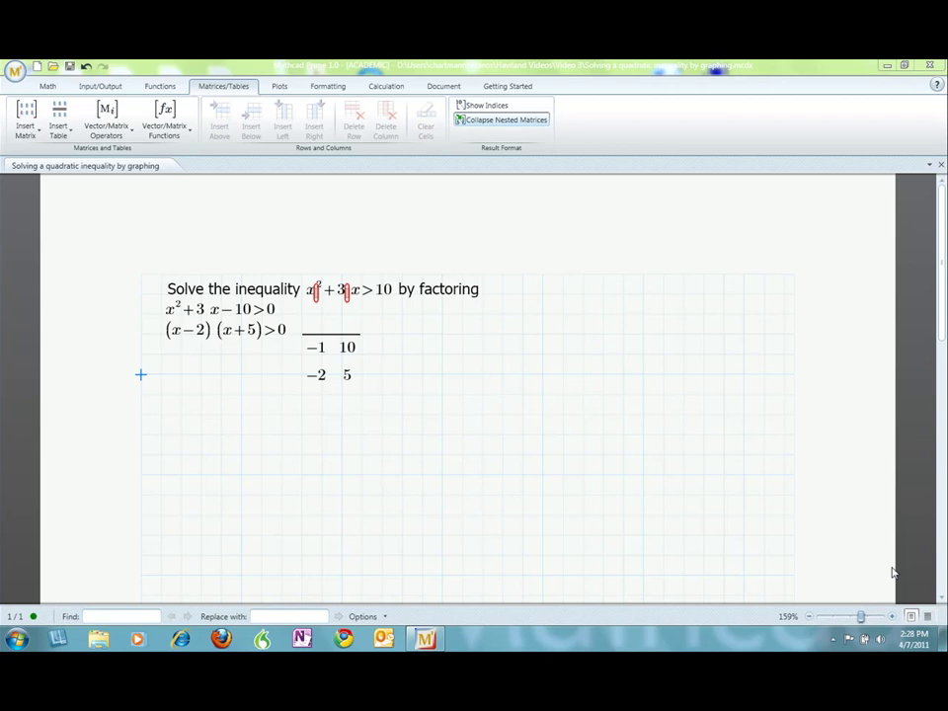
Add the note 'Either both factors are positive or both factors are negative' with x−5>0 and x−2>0.
{"action": "left_click", "coordinate": [141, 376]}
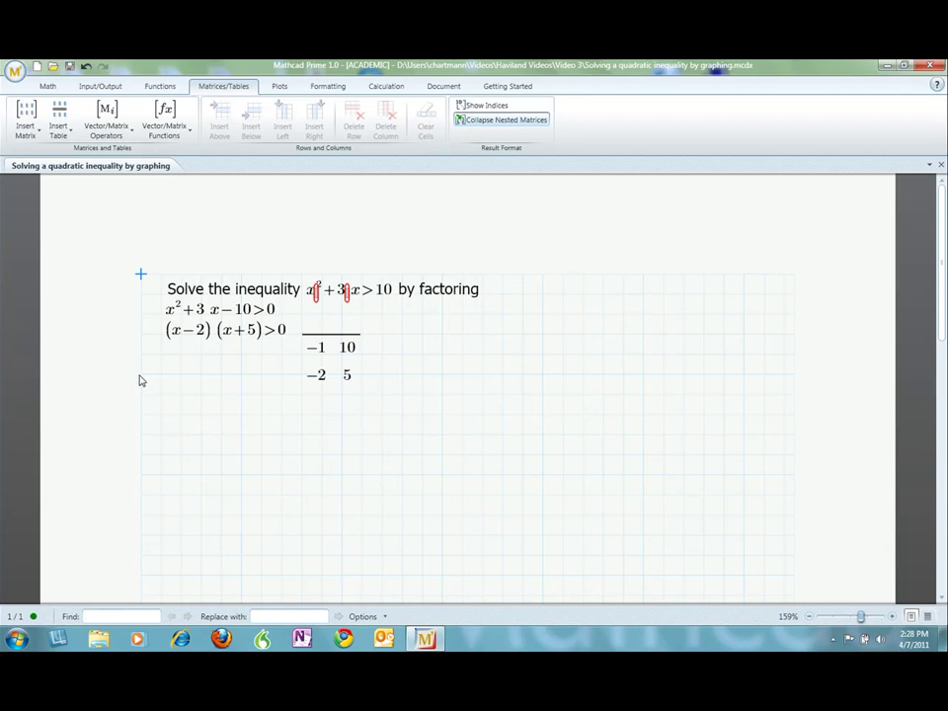
{"action": "key", "text": "ctrl+t"}
{"action": "type", "text": "Either both "}
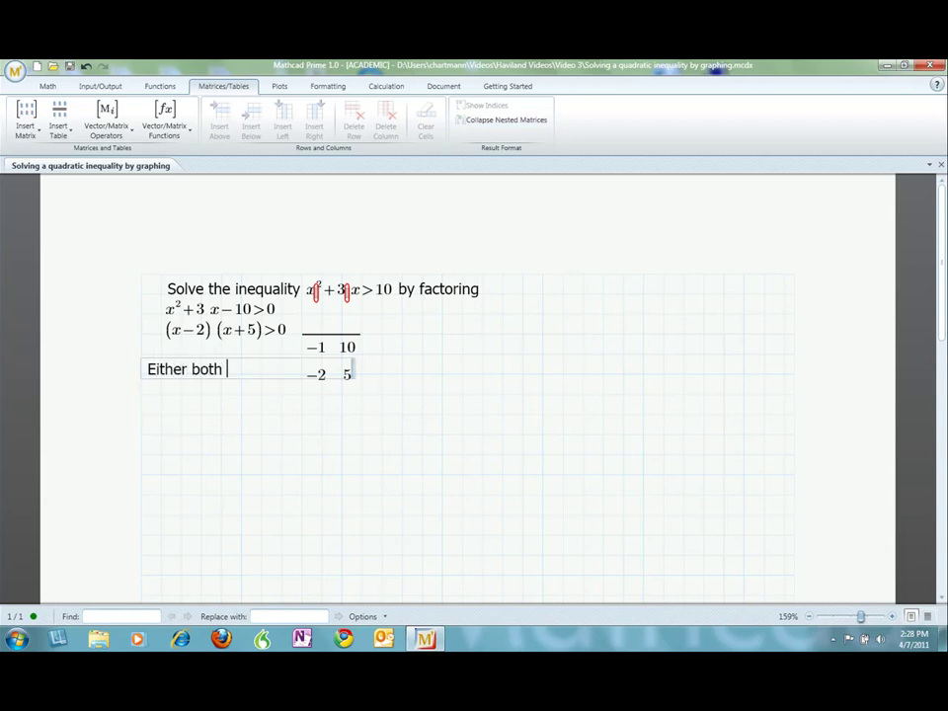
{"action": "type", "text": "factors are"}
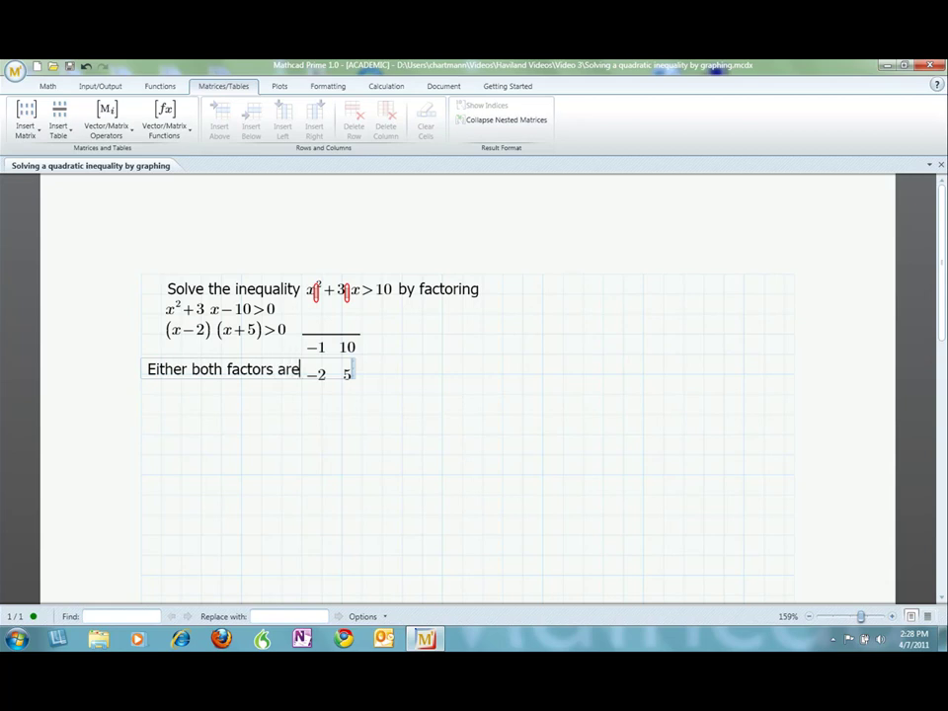
{"action": "type", "text": " positive or bot"}
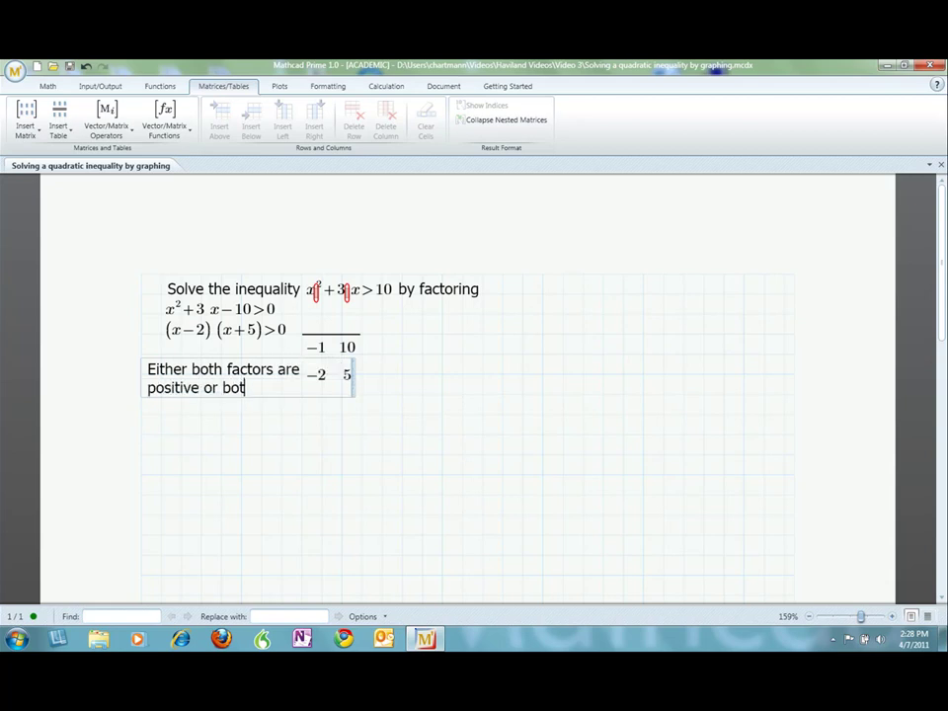
{"action": "type", "text": "h factors are ne"}
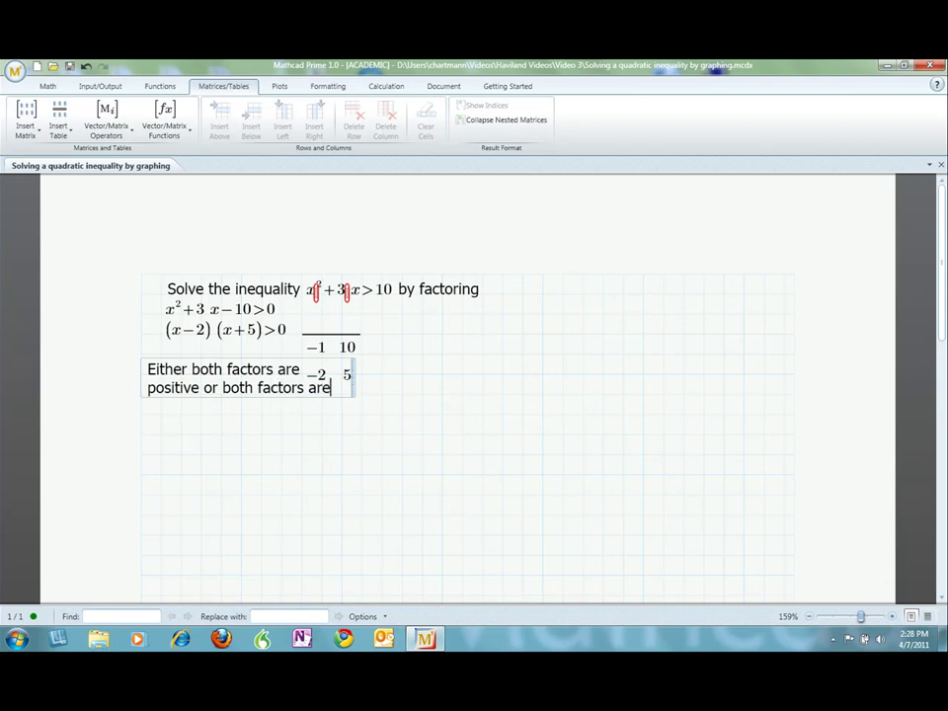
{"action": "type", "text": "gative"}
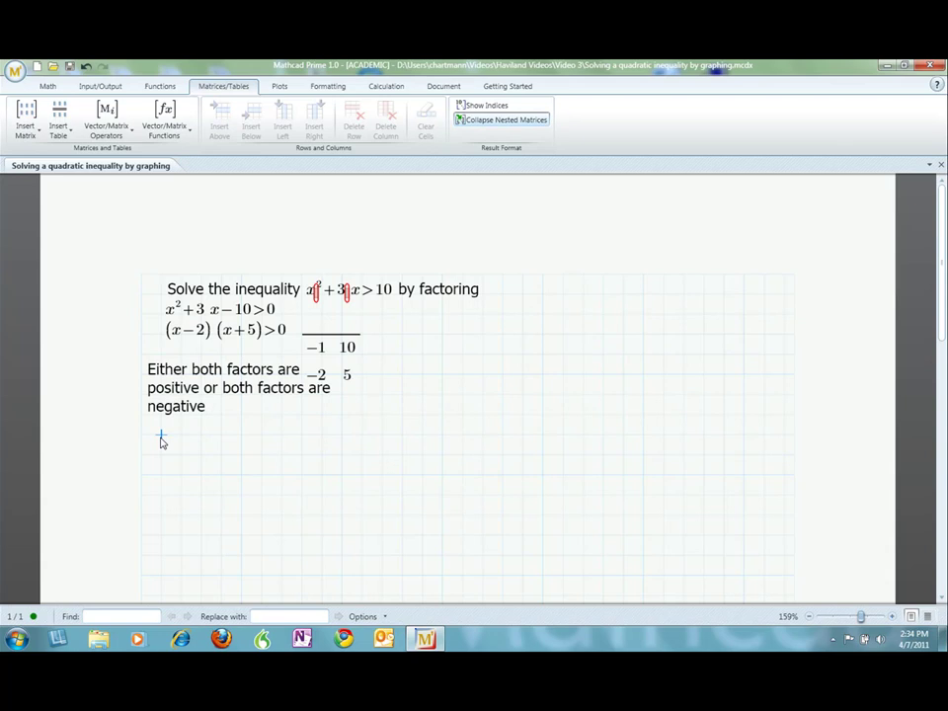
{"action": "type", "text": "x-5>0 and x-2>0"}
Add the negative case x−5<0 and x−2<0 below the positive case.
{"action": "key", "text": "Return"}
{"action": "key", "text": "Left"}
{"action": "key", "text": "Left"}
{"action": "key", "text": "Left"}
{"action": "key", "text": "Left"}
{"action": "key", "text": "Left"}
{"action": "key", "text": "Left"}
{"action": "key", "text": "Down"}
{"action": "type", "text": "x-5<0"}
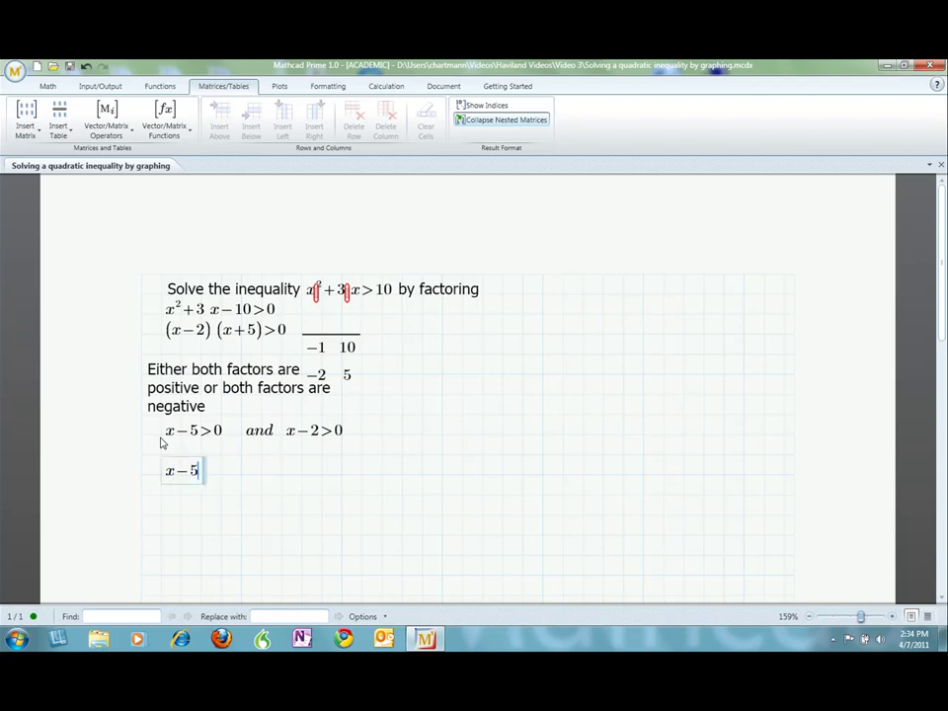
{"action": "key", "text": "Right"}
{"action": "key", "text": "Right"}
{"action": "type", "text": "and"}
{"action": "key", "text": "Right"}
{"action": "key", "text": "Right"}
{"action": "type", "text": "x-2<0"}
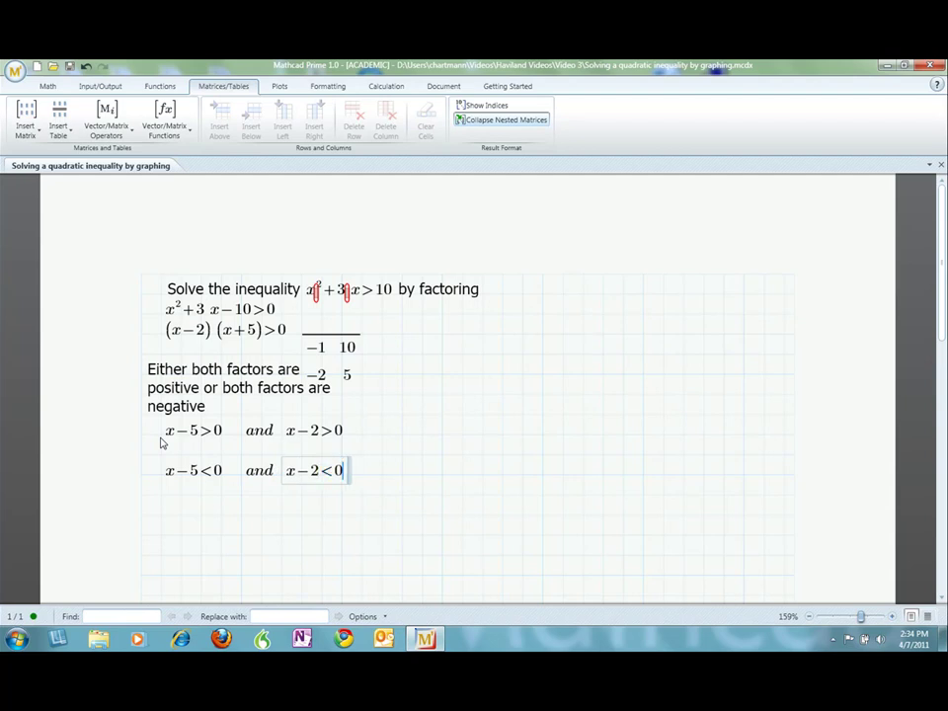
Write the solved columns x>−5, x>2 and x<−5, x<2 beneath the two cases.
{"action": "left_click", "coordinate": [161, 517]}
{"action": "type", "text": "x>-5"}
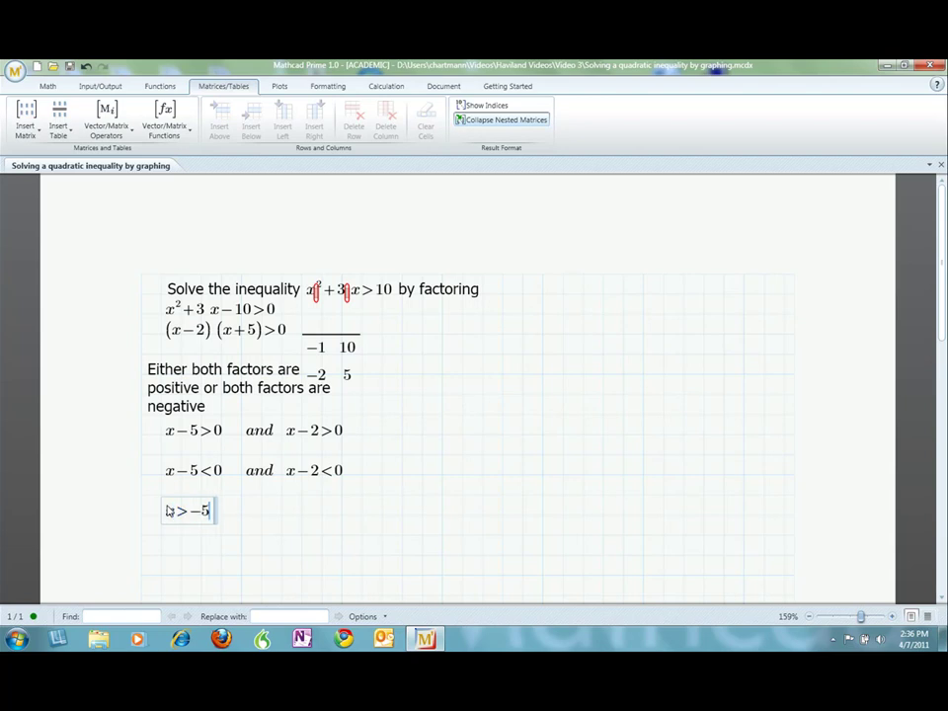
{"action": "key", "text": "Return"}
{"action": "type", "text": "x"}
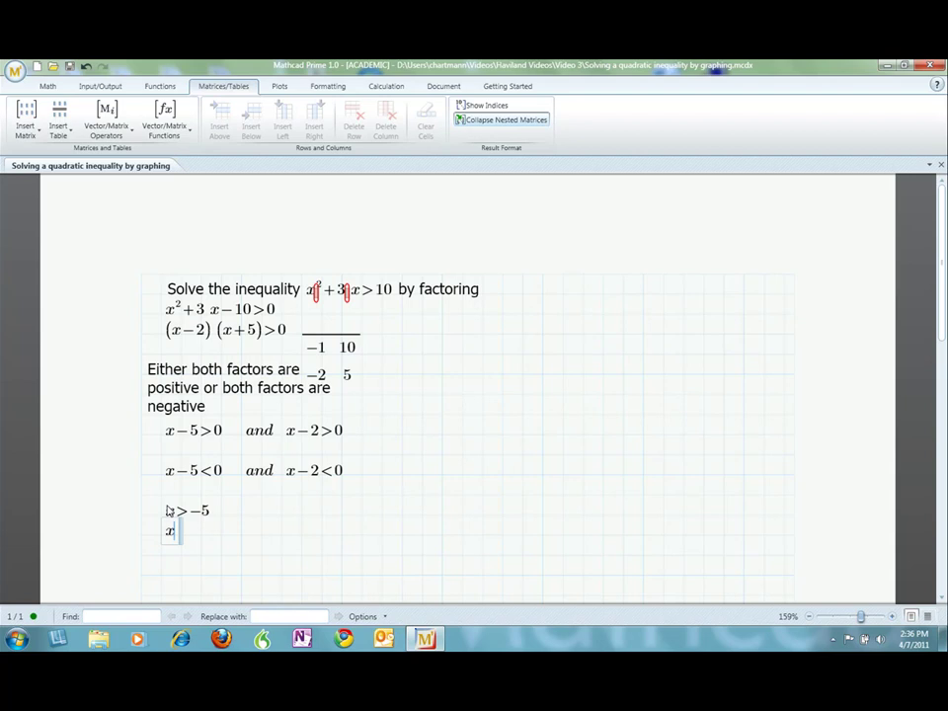
{"action": "type", "text": ">2"}
{"action": "key", "text": "Right"}
{"action": "key", "text": "Up"}
{"action": "key", "text": "Right"}
{"action": "key", "text": "Right"}
{"action": "type", "text": "x<-5"}
{"action": "key", "text": "Return"}
{"action": "type", "text": "x<2"}
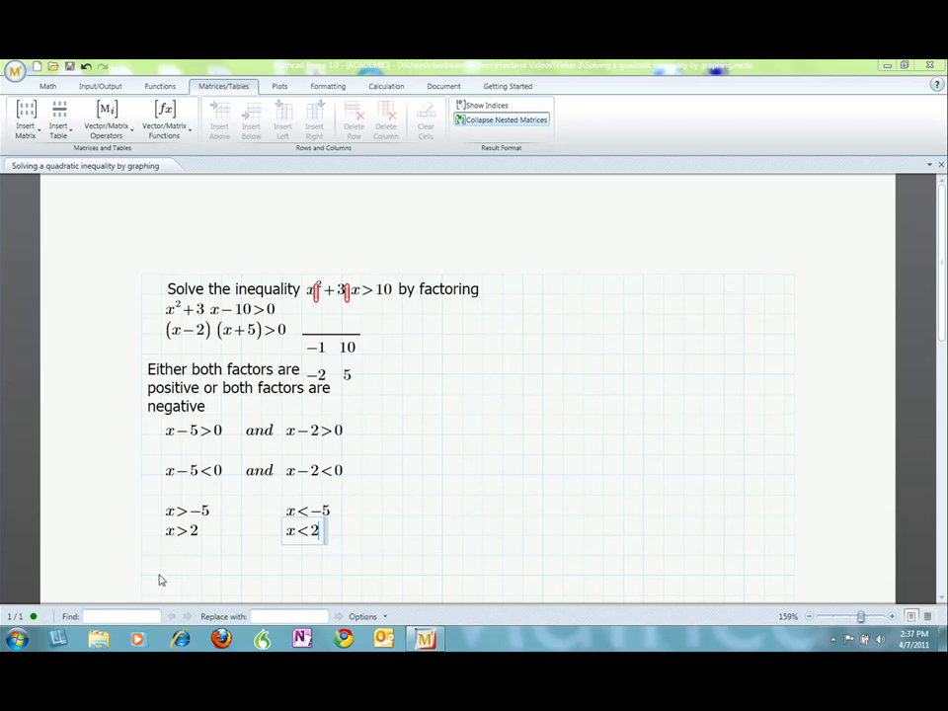
Write the final answer row x>2 and x<−5 beneath the case results.
{"action": "left_click", "coordinate": [160, 577]}
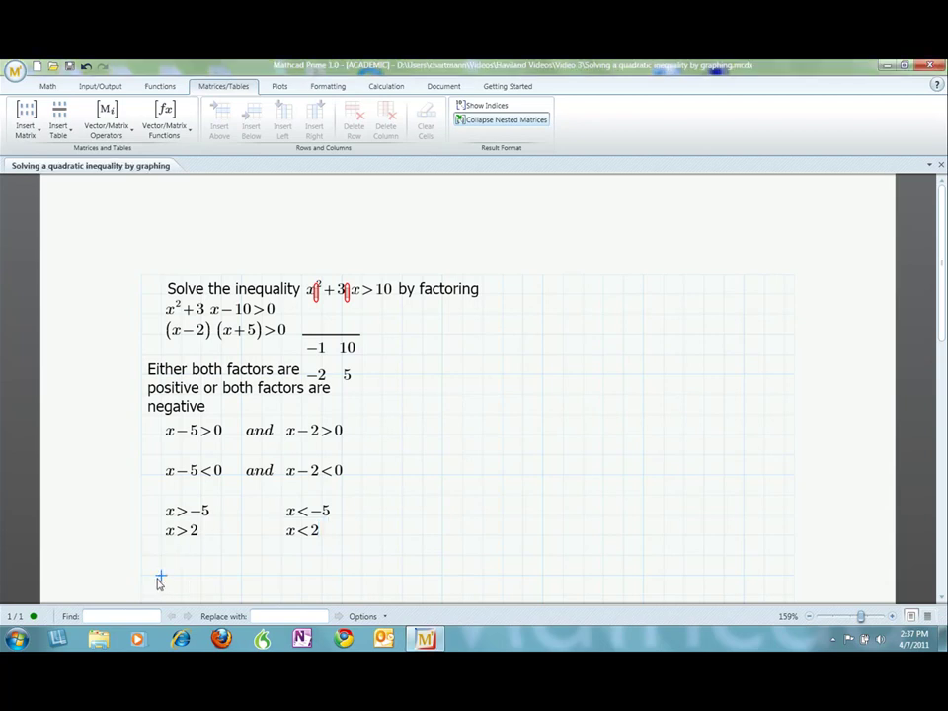
{"action": "type", "text": "x>2"}
{"action": "left_click", "coordinate": [281, 575]}
{"action": "type", "text": "x<-5"}
{"action": "key", "text": "Right"}
{"action": "left_click_drag", "start_coordinate": [320, 581], "coordinate": [129, 575]}
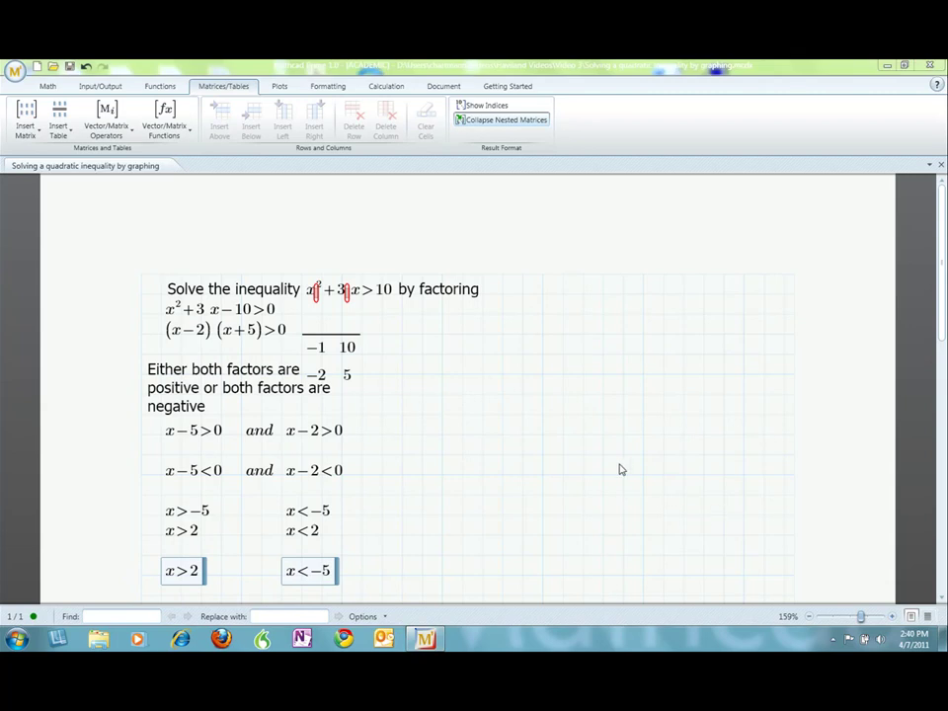
{"action": "left_click", "coordinate": [523, 415]}
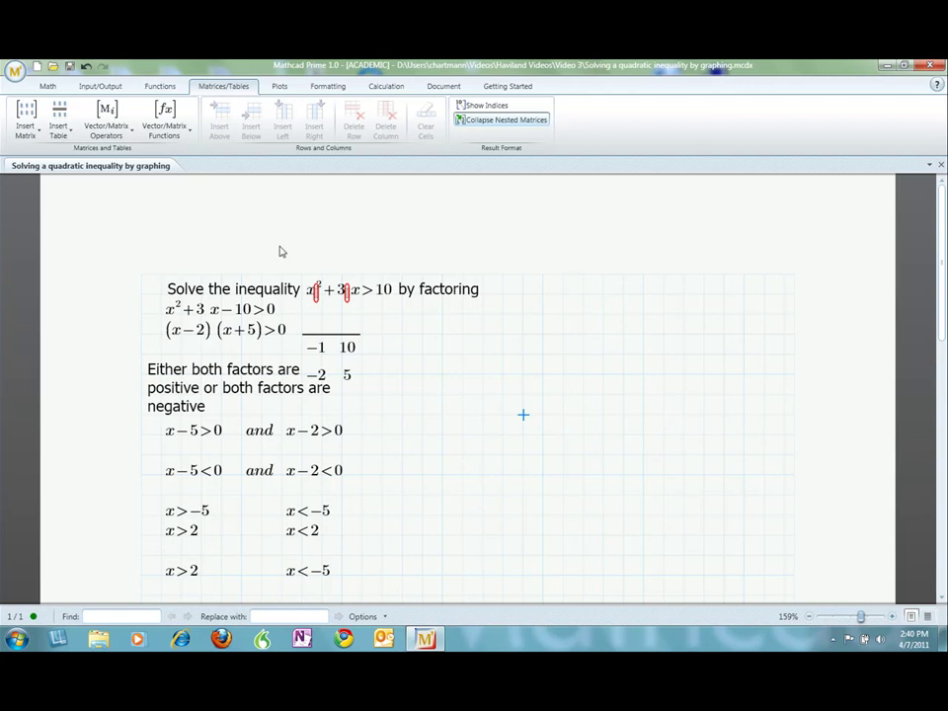
Insert an XY plot and move it up beside the worked solution.
{"action": "left_click", "coordinate": [279, 87]}
{"action": "left_click", "coordinate": [24, 118]}
{"action": "left_click", "coordinate": [39, 148]}
{"action": "left_click_drag", "start_coordinate": [567, 412], "coordinate": [449, 378]}
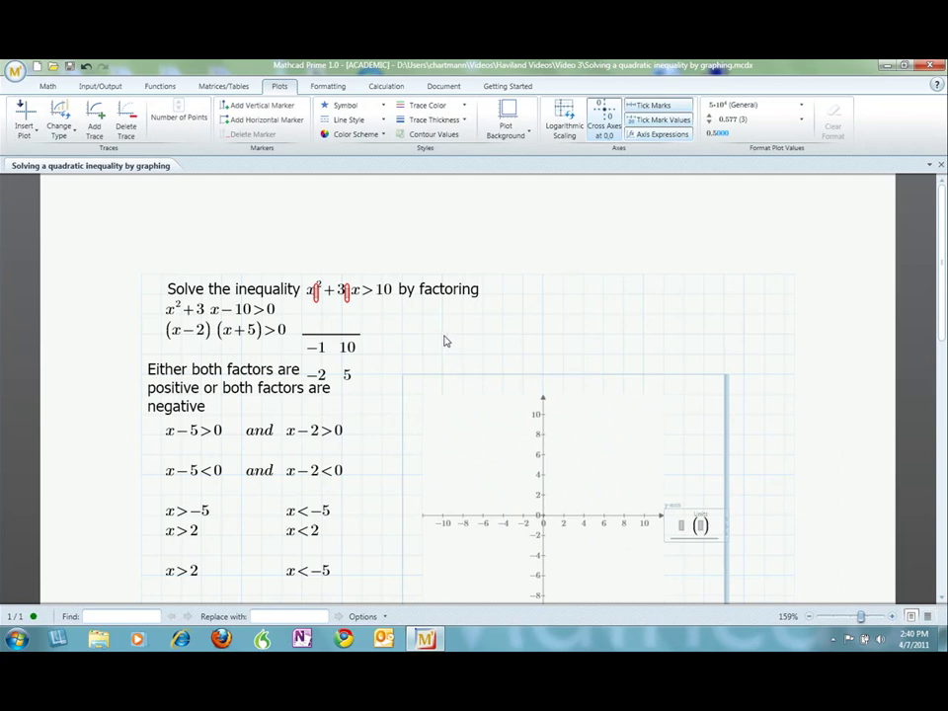
Define f(x):=(x−2)(x+5)>0 above the plot.
{"action": "left_click", "coordinate": [441, 338]}
{"action": "type", "text": "f(x)"}
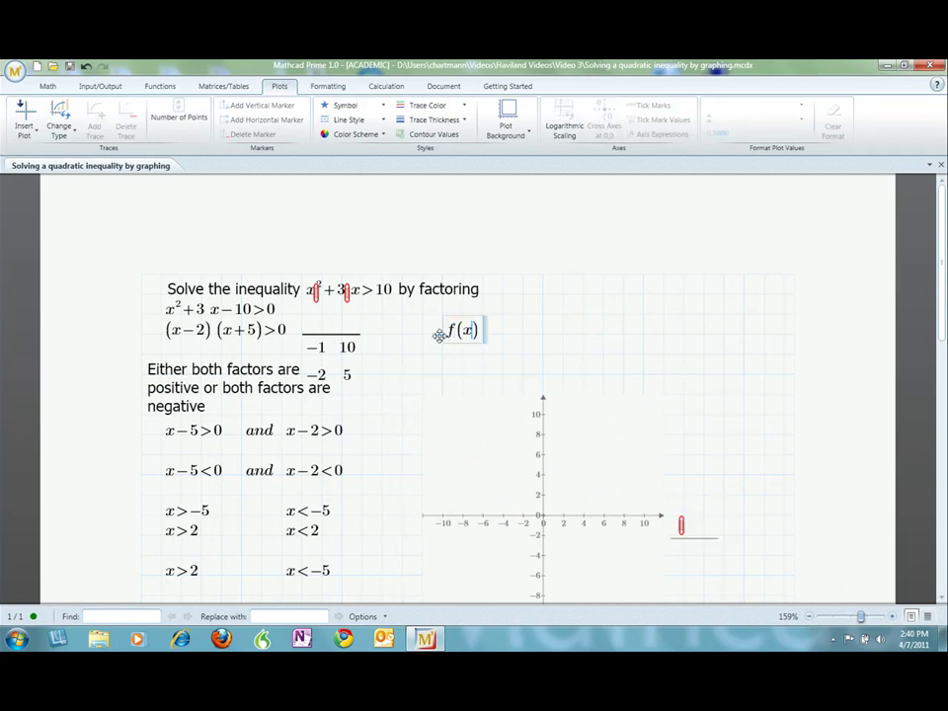
{"action": "type", "text": ":="}
{"action": "type", "text": "(x−2) (x+5)>0"}
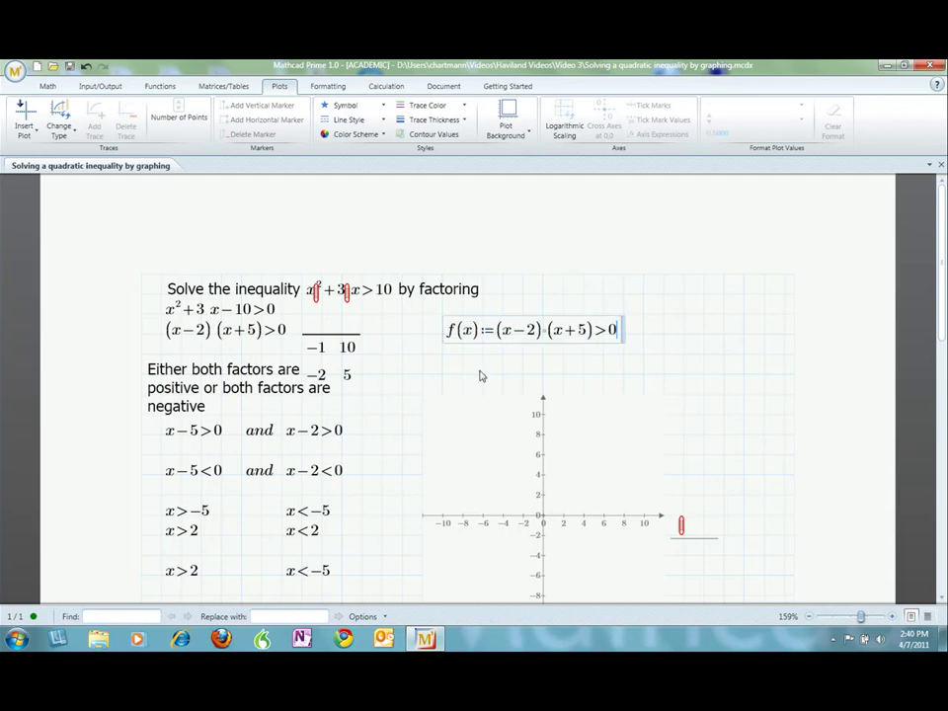
Plot f(x) against x, then paste the g(x):=x²+3x−10 definition below f(x).
{"action": "left_click", "coordinate": [684, 531]}
{"action": "type", "text": "f(x)"}
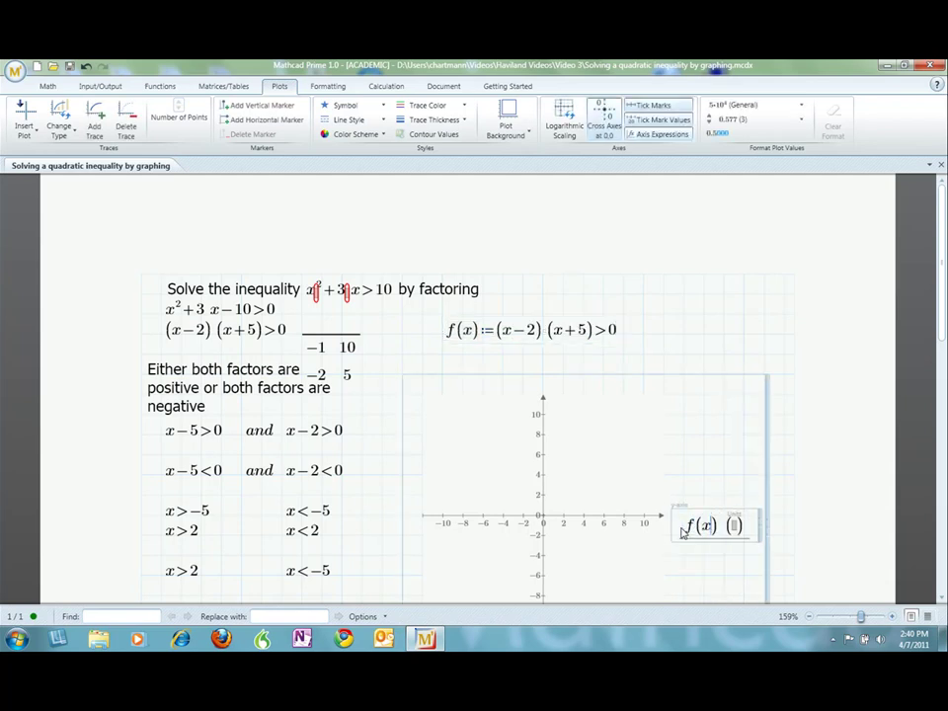
{"action": "scroll", "coordinate": [500, 382], "scroll_direction": "down", "scroll_amount": 1}
{"action": "scroll", "coordinate": [500, 382], "scroll_direction": "down", "scroll_amount": 5}
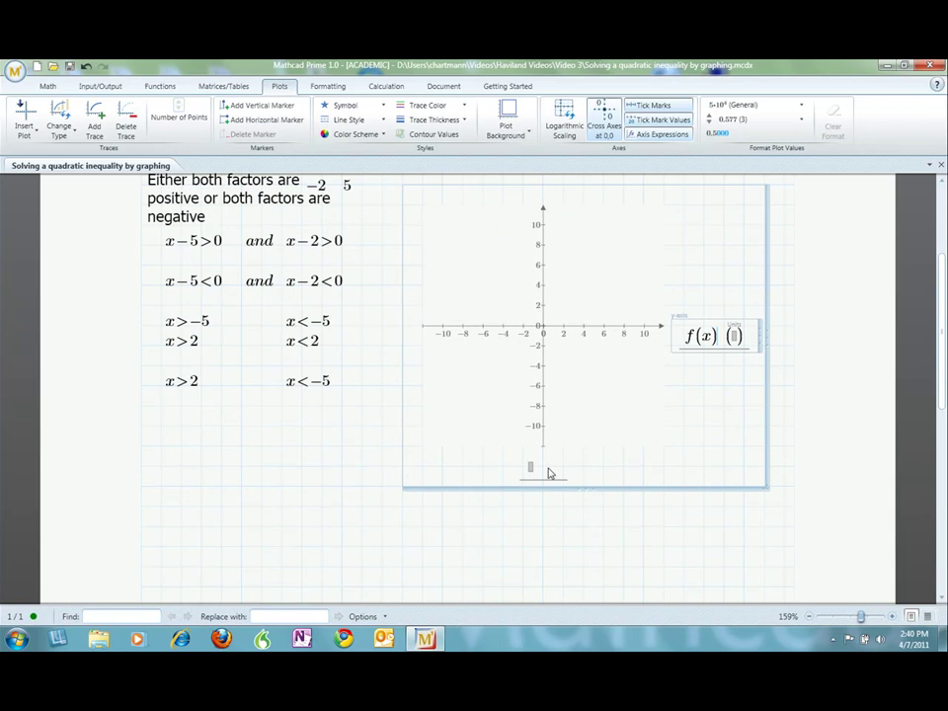
{"action": "left_click", "coordinate": [530, 469]}
{"action": "type", "text": "x"}
{"action": "scroll", "coordinate": [465, 463], "scroll_direction": "up", "scroll_amount": 2}
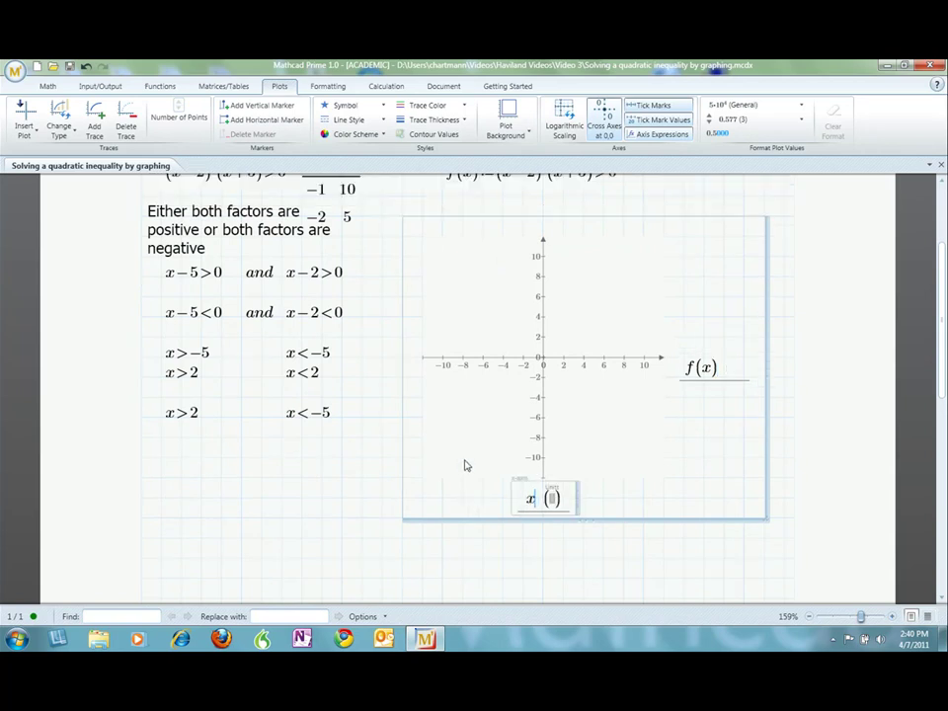
{"action": "left_click", "coordinate": [350, 482]}
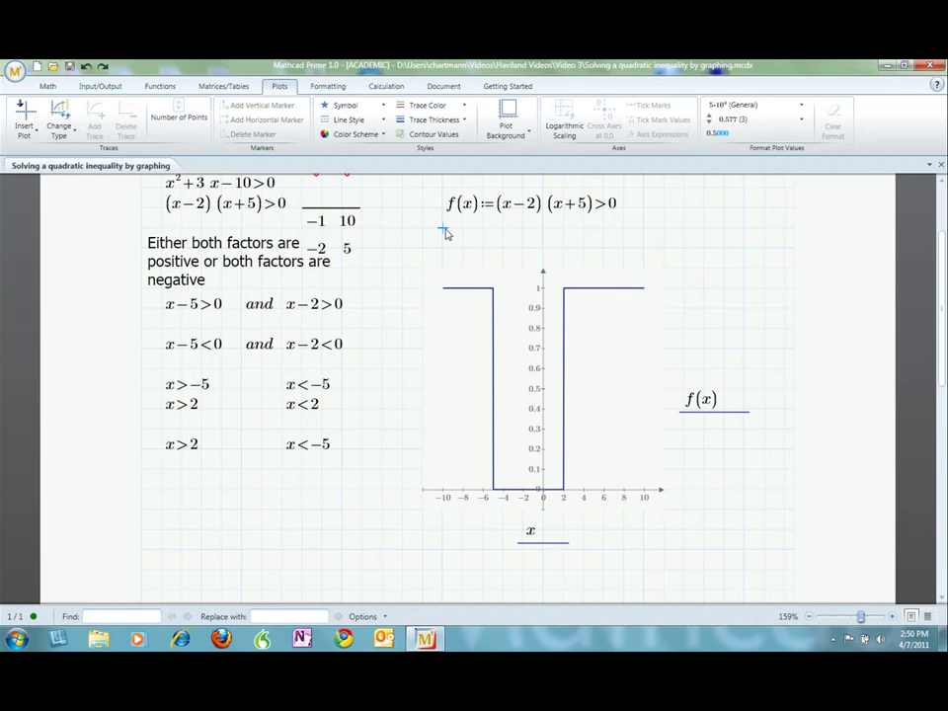
{"action": "type", "text": "g(x):=x^2+3 x-10"}
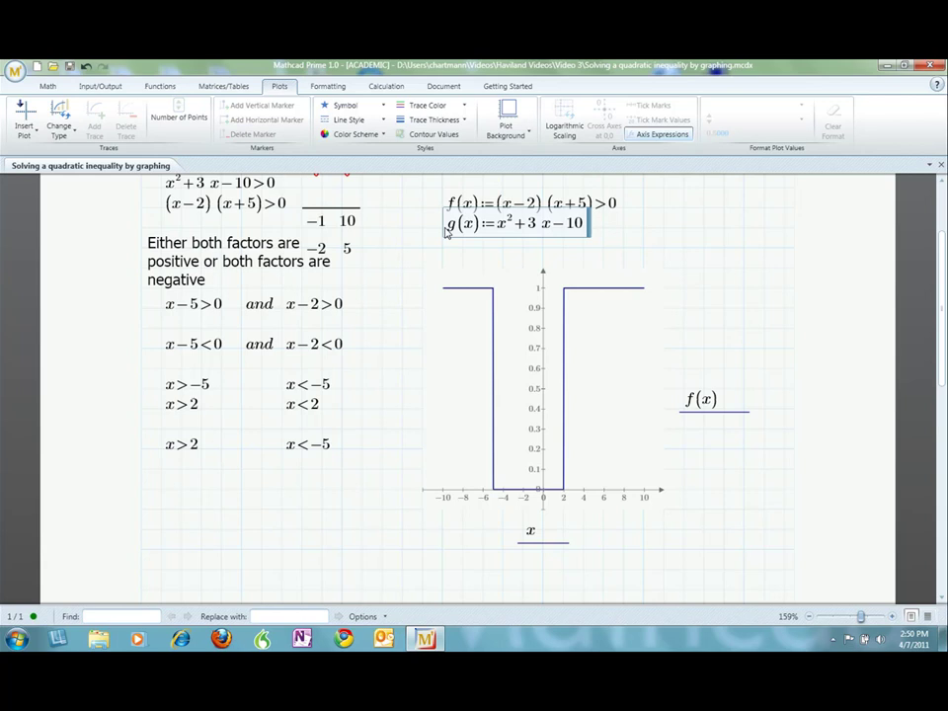
Add g(x) as a second trace on the plot's y-axis.
{"action": "left_click", "coordinate": [713, 401]}
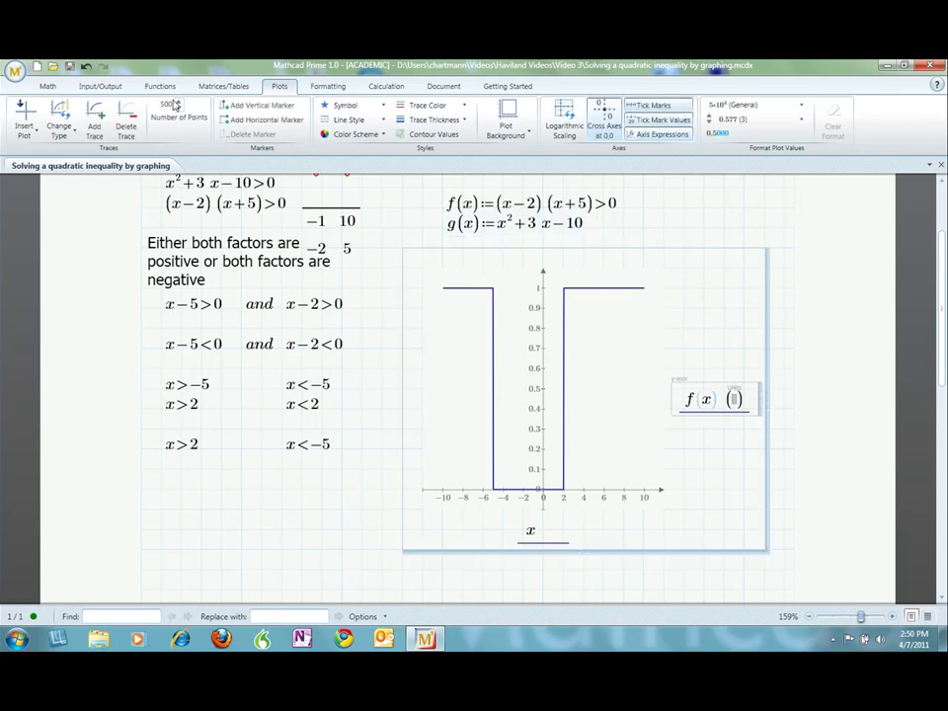
{"action": "left_click", "coordinate": [94, 121]}
{"action": "type", "text": "g("}
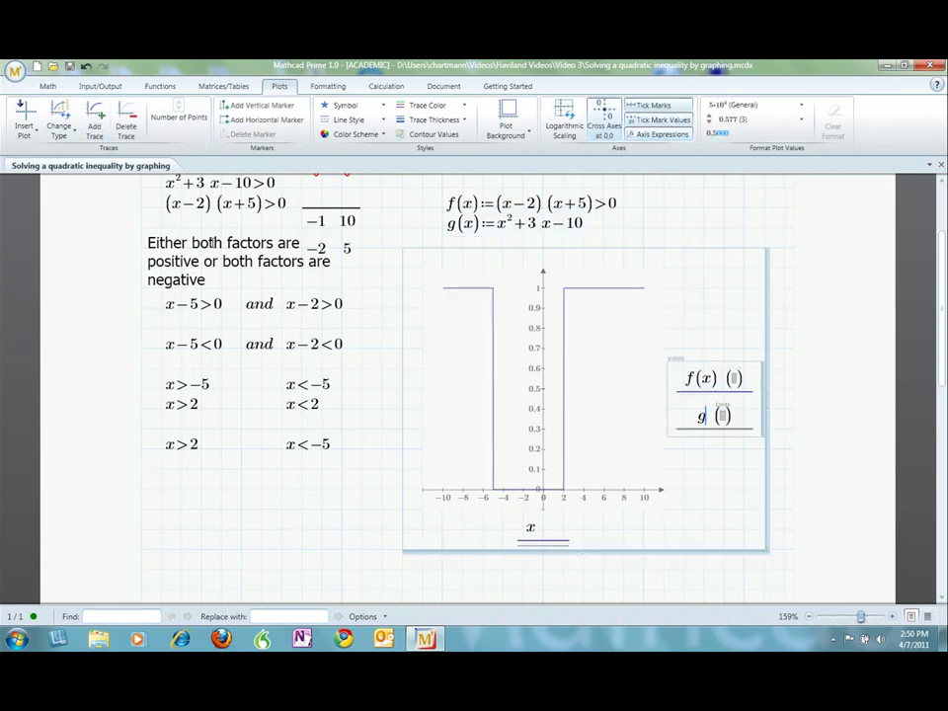
{"action": "type", "text": "x"}
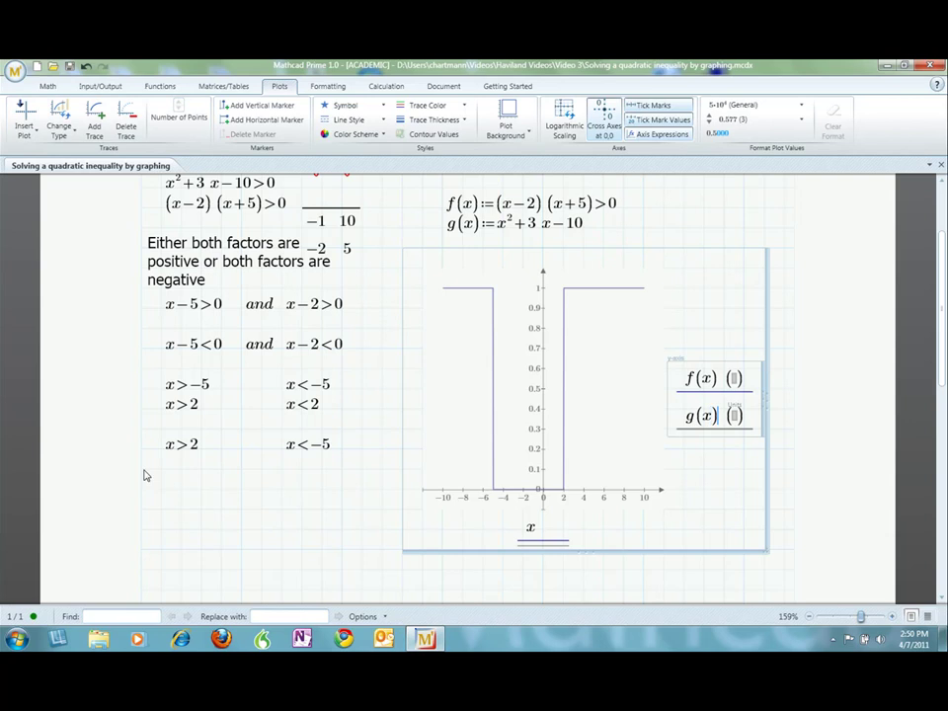
{"action": "left_click", "coordinate": [220, 511]}
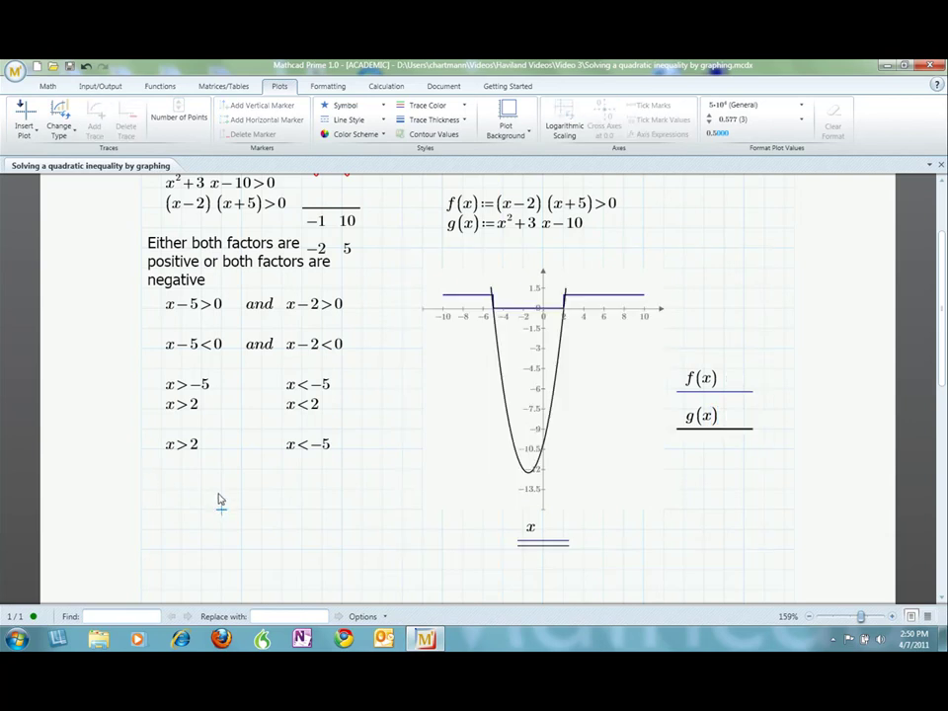